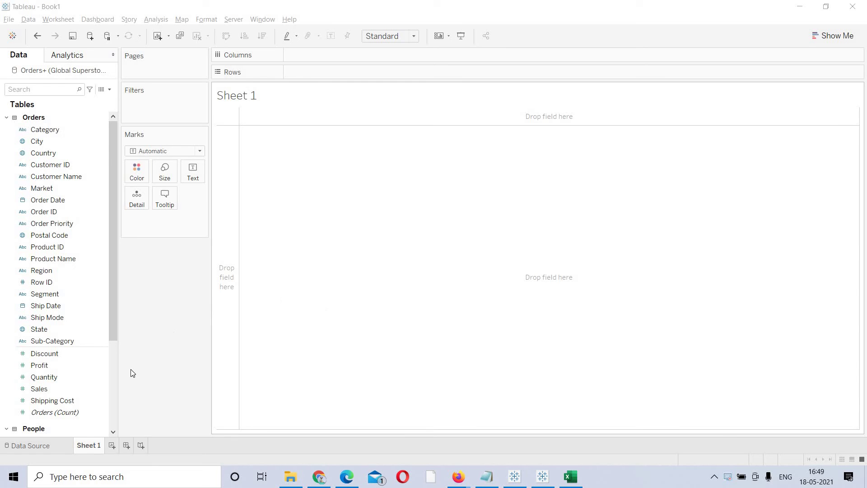
Preview the Orders table in the data source and return to Sheet 1
click(50, 445)
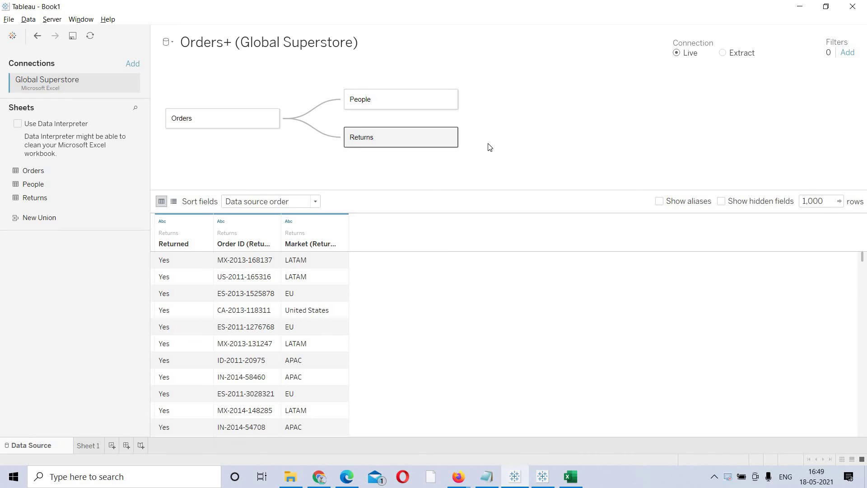
click(252, 126)
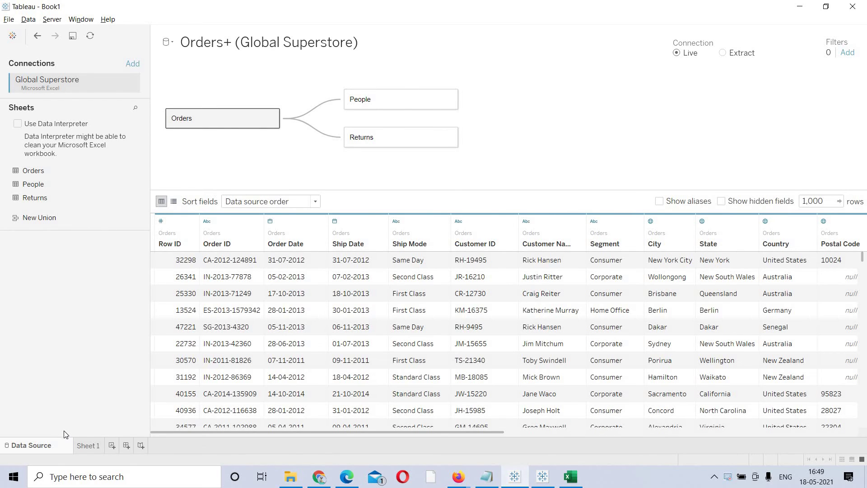
click(88, 445)
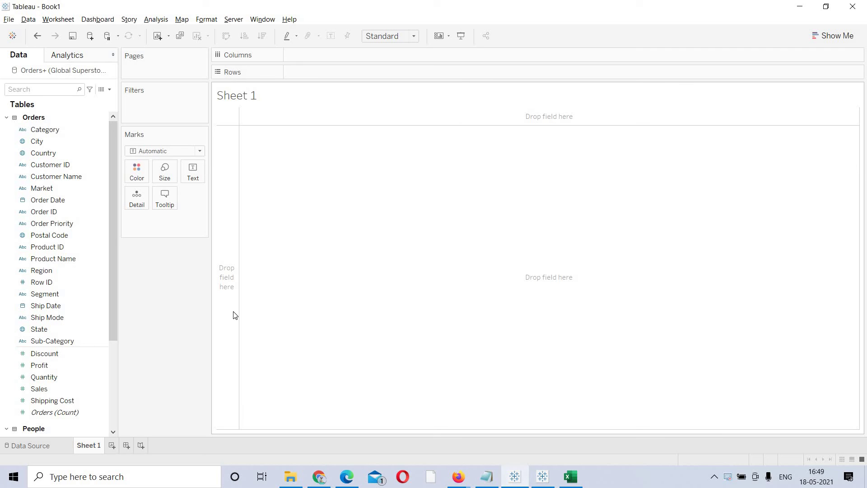
Add a new worksheet, check Sheet 1, and return to Sheet 2
click(113, 446)
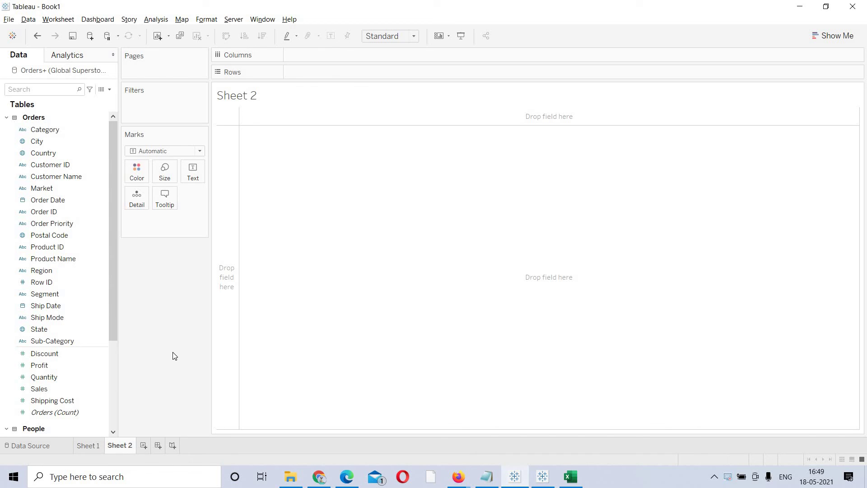
click(88, 446)
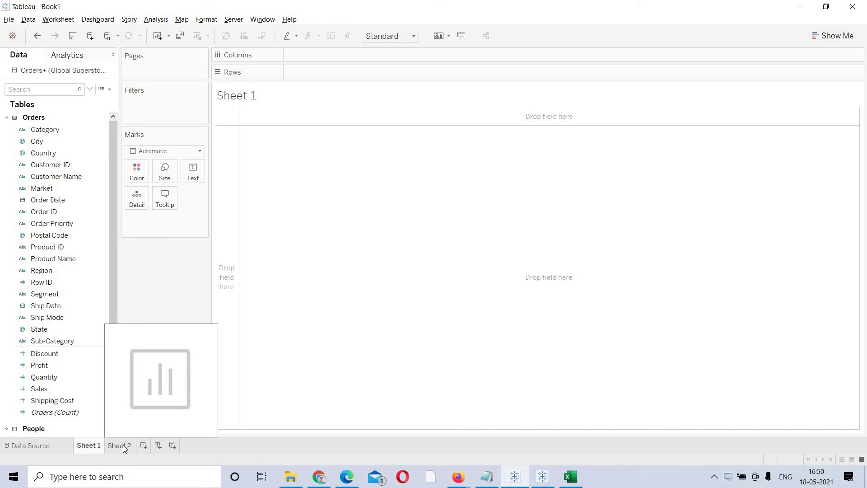
click(119, 445)
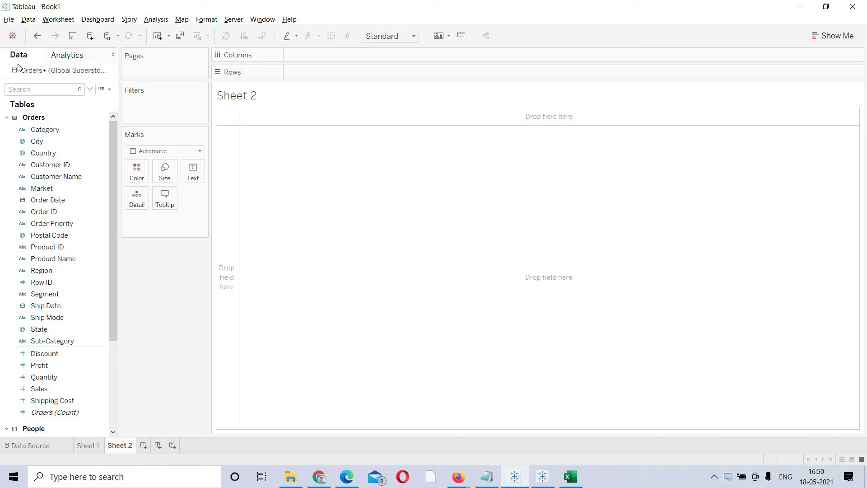
View the available analytics options and return to the list of data fields
click(57, 198)
click(68, 59)
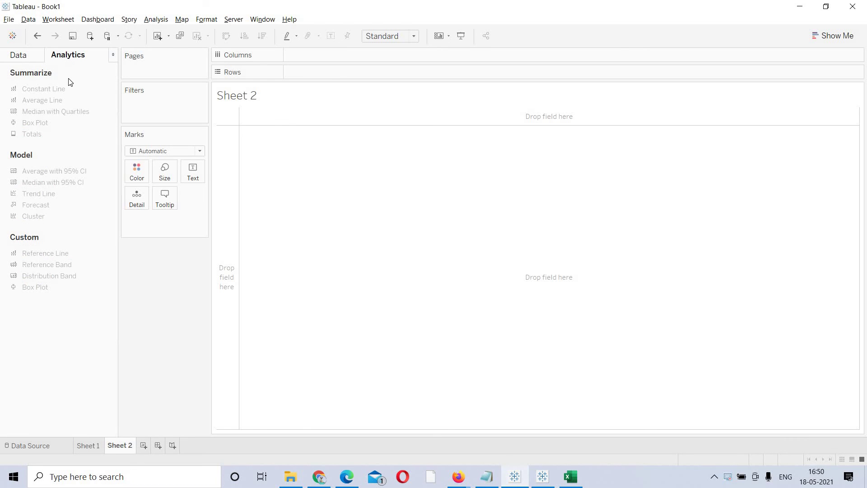
click(38, 60)
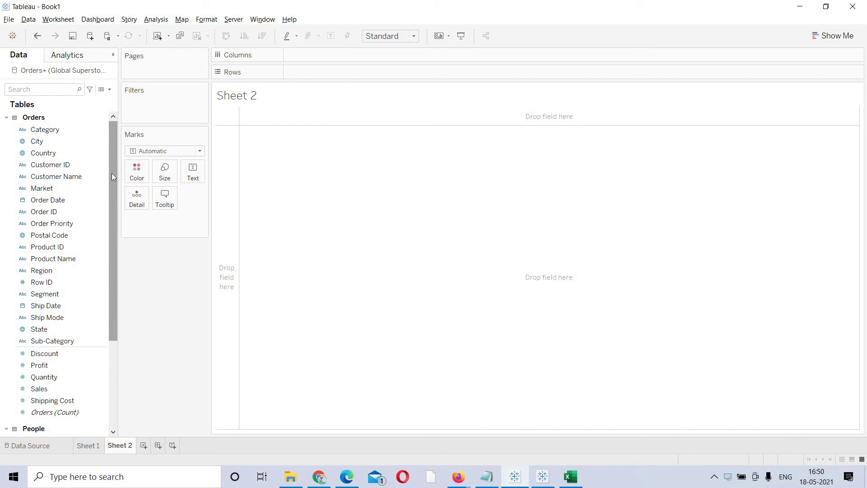
Collapse the Orders, People and Returns tables in the field list, and expand only Orders again
scroll(112, 184, down, 1)
scroll(109, 142, up, 1)
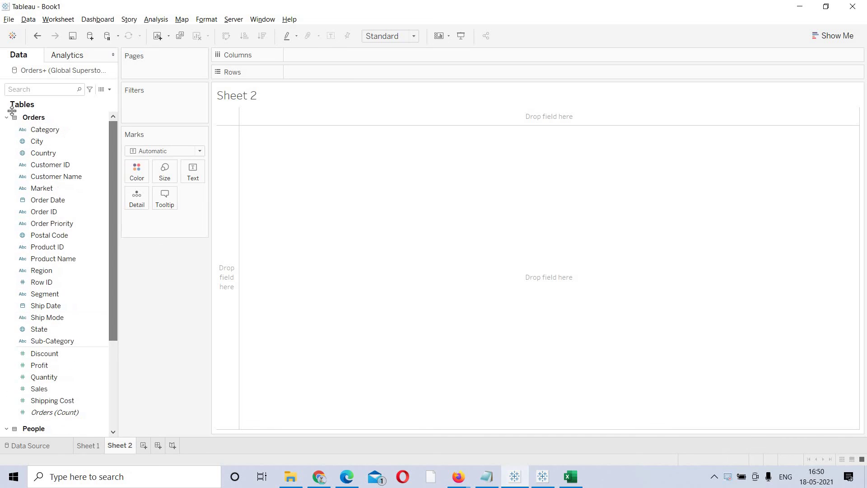
click(6, 117)
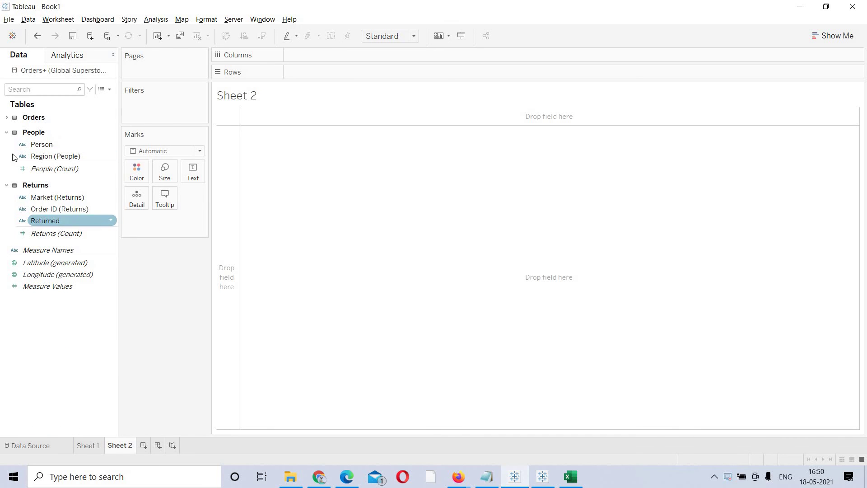
click(7, 134)
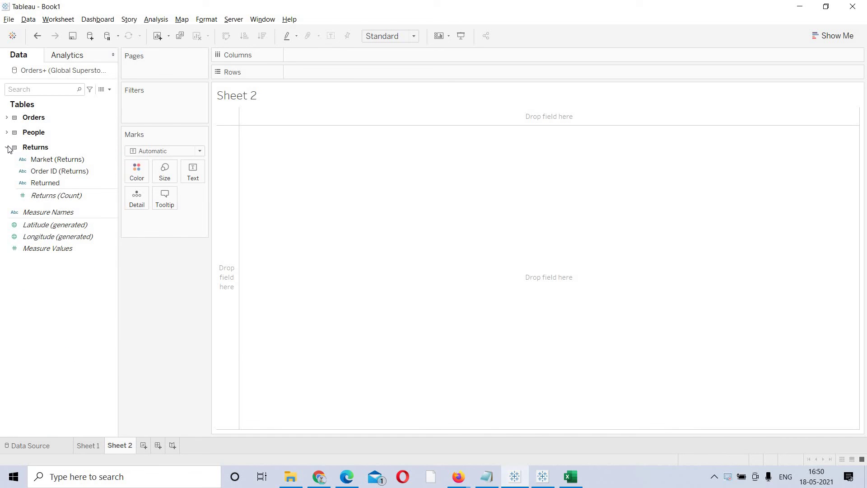
click(7, 147)
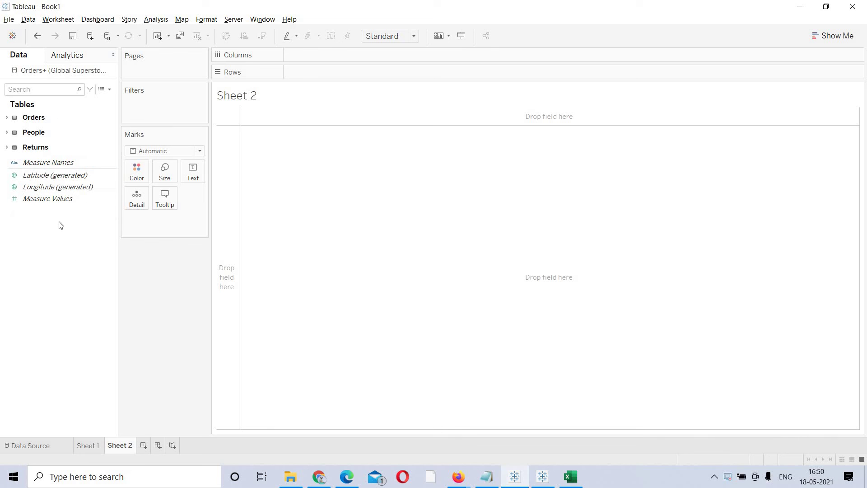
click(103, 187)
click(151, 283)
click(8, 119)
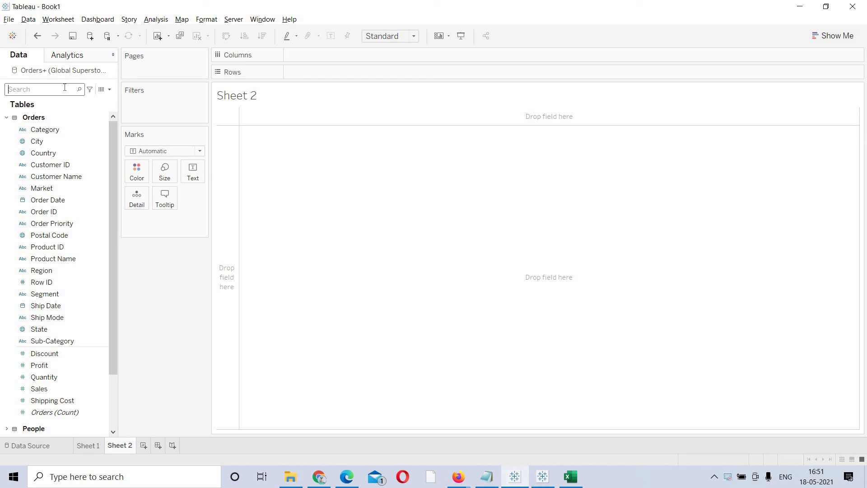
Search the data fields for "su" and clear the search
text(s)
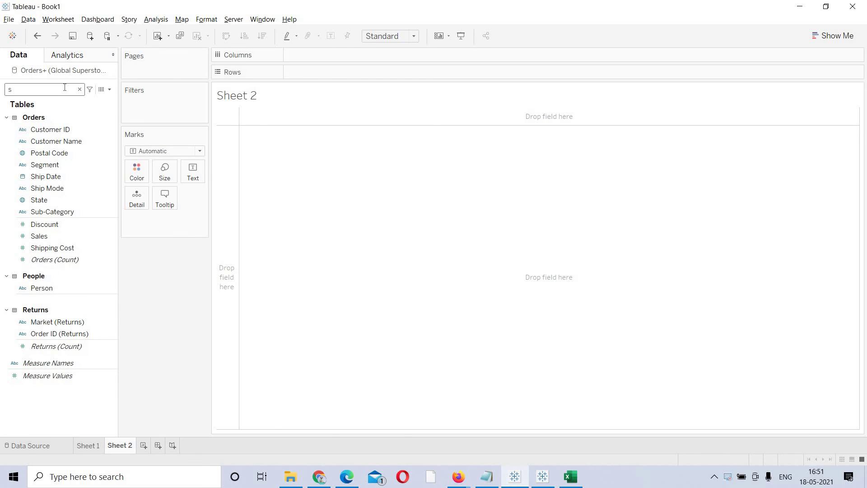
text(u)
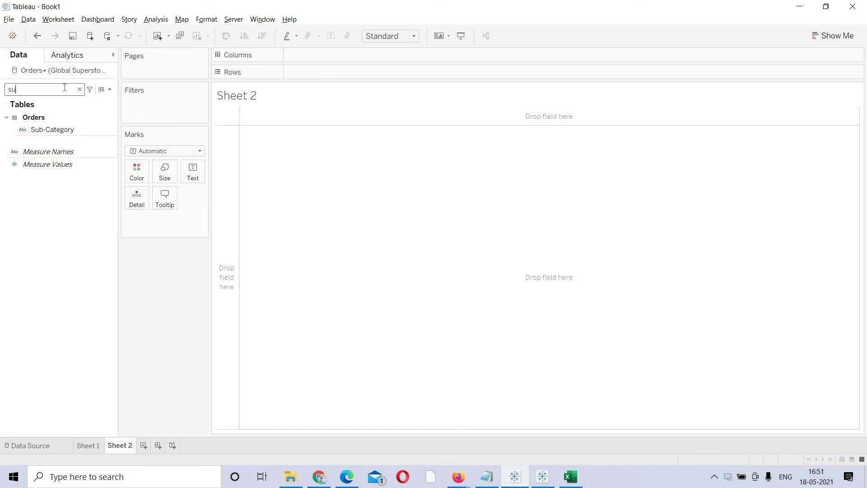
key(BackSpace)
key(BackSpace)
click(83, 201)
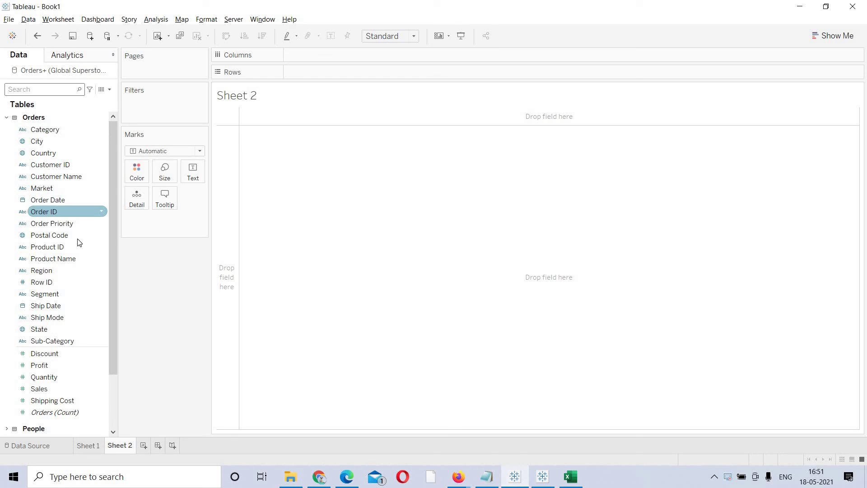
Find the Sub-Category field by searching for "sub", place it on Rows, and clear the search
click(57, 89)
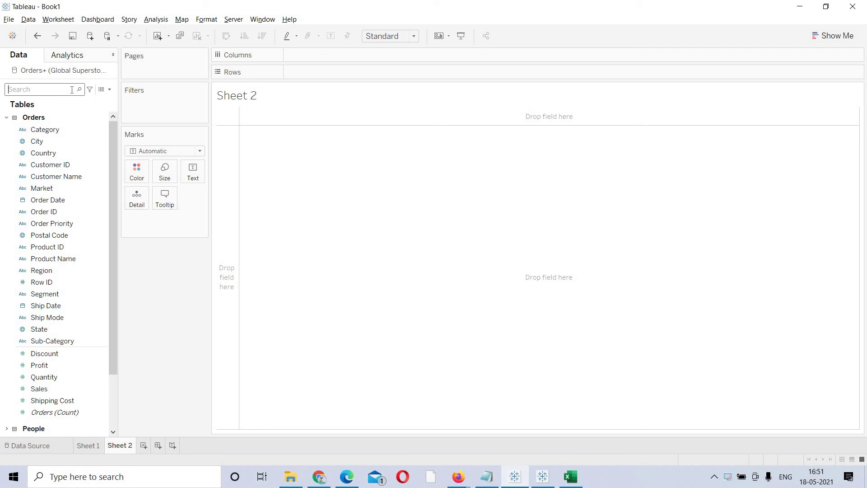
text(s)
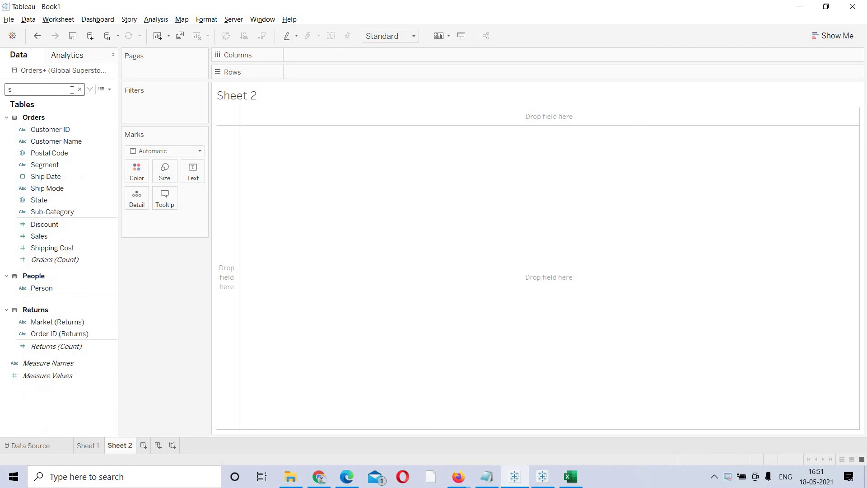
text(ub)
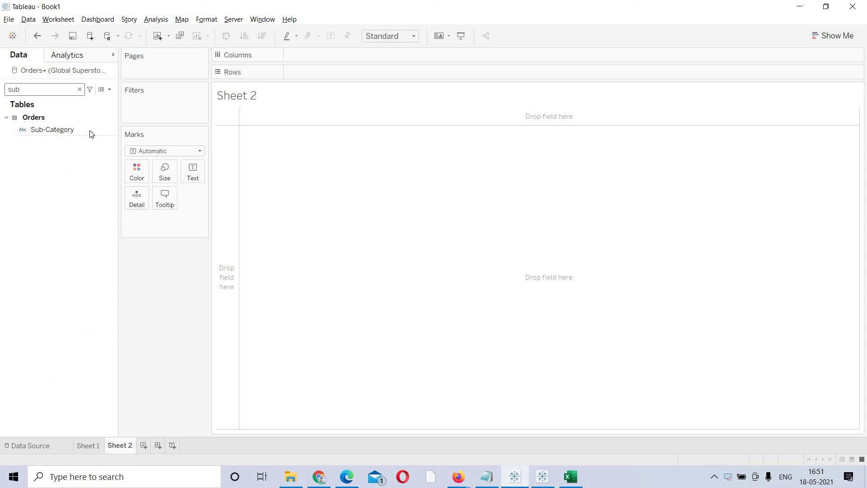
click(76, 130)
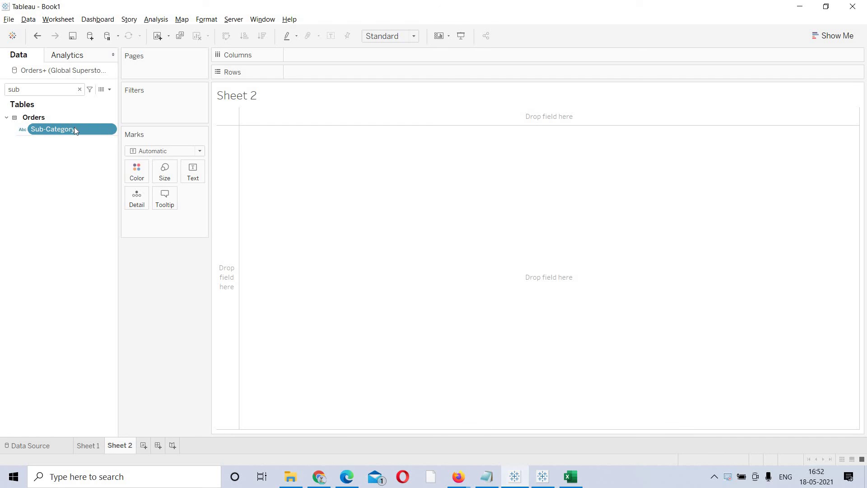
drag(75, 130, 298, 170)
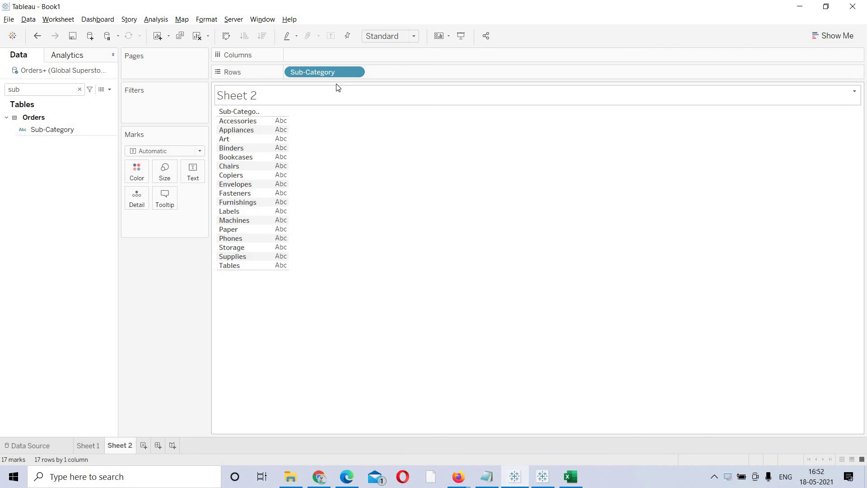
drag(341, 75, 104, 80)
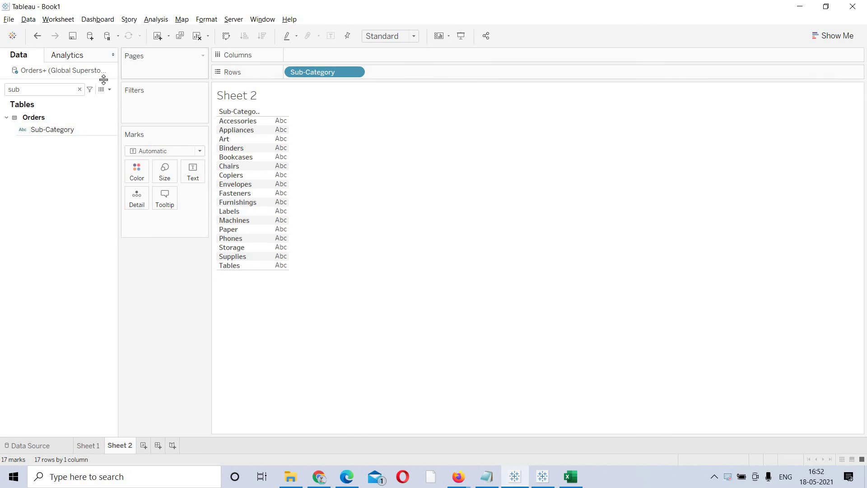
click(79, 89)
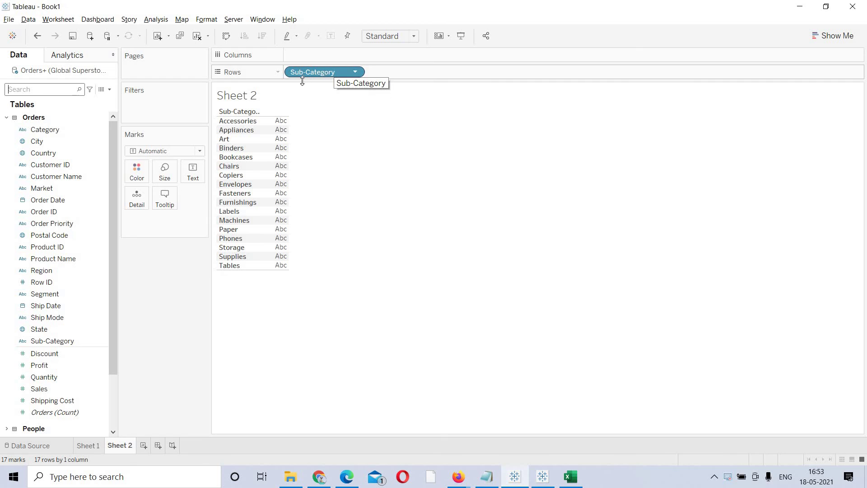
Examine the sub-category row headers in the Sheet 2 view
click(250, 122)
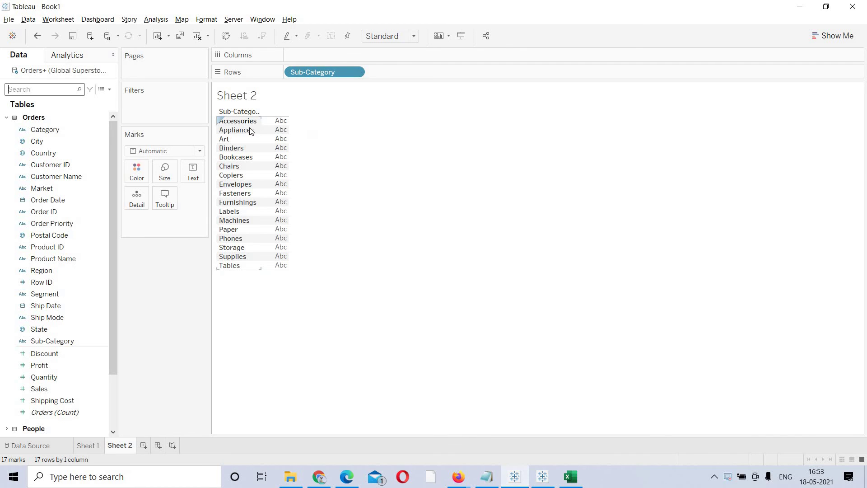
click(246, 175)
click(252, 289)
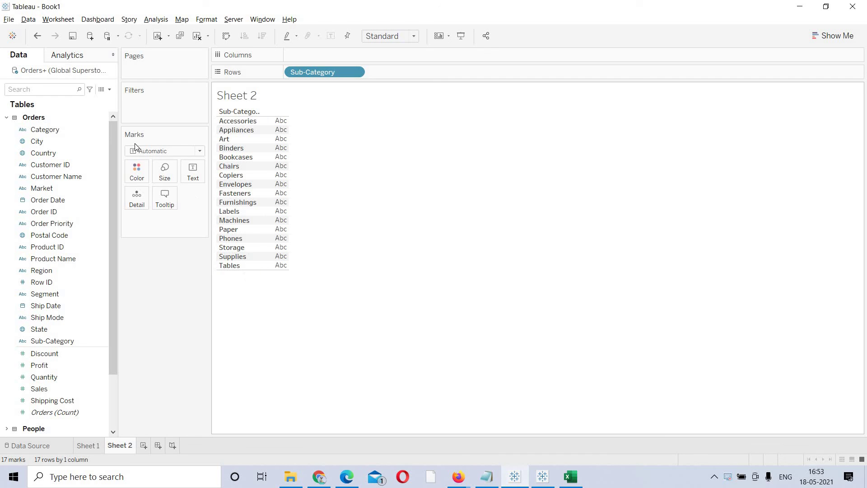
click(65, 88)
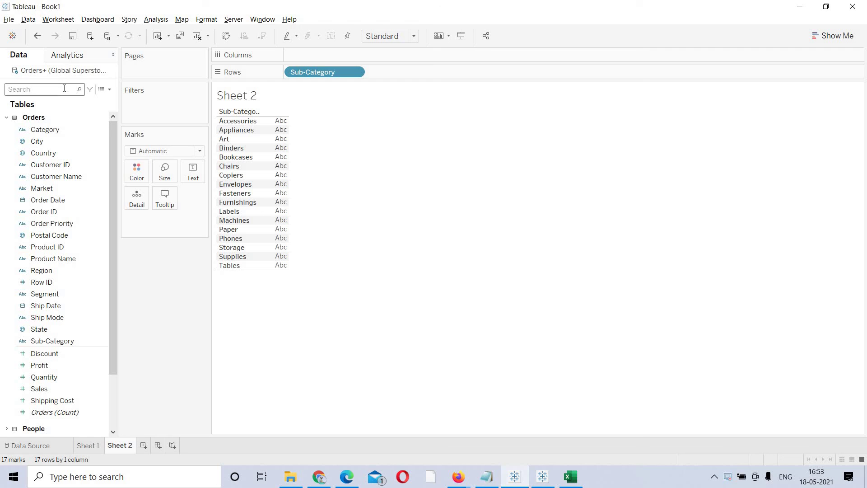
click(260, 134)
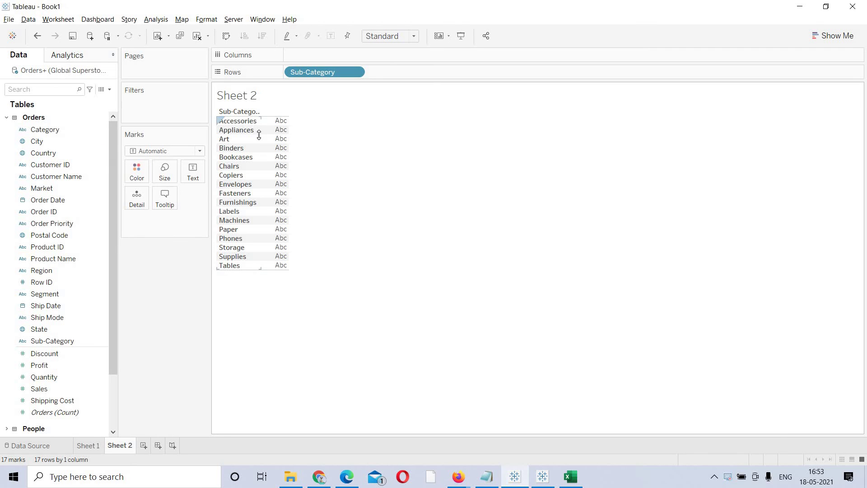
click(279, 294)
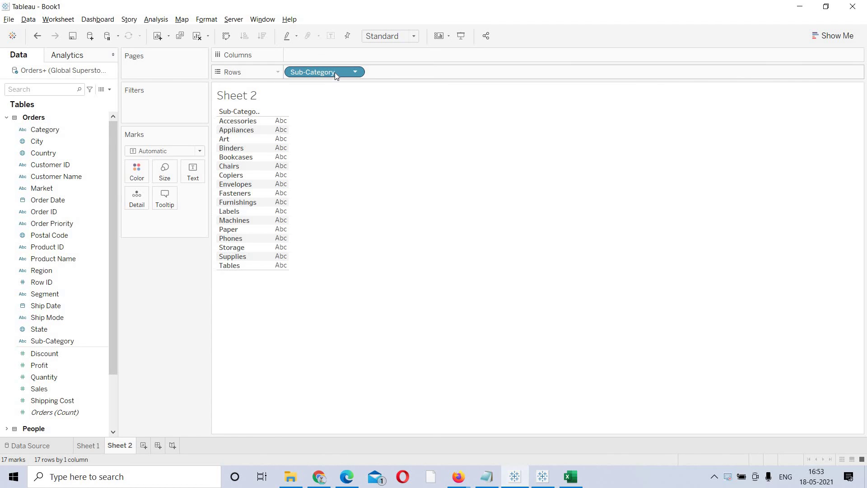
Move Sub-Category from Rows to Columns and back to Rows
drag(344, 72, 347, 57)
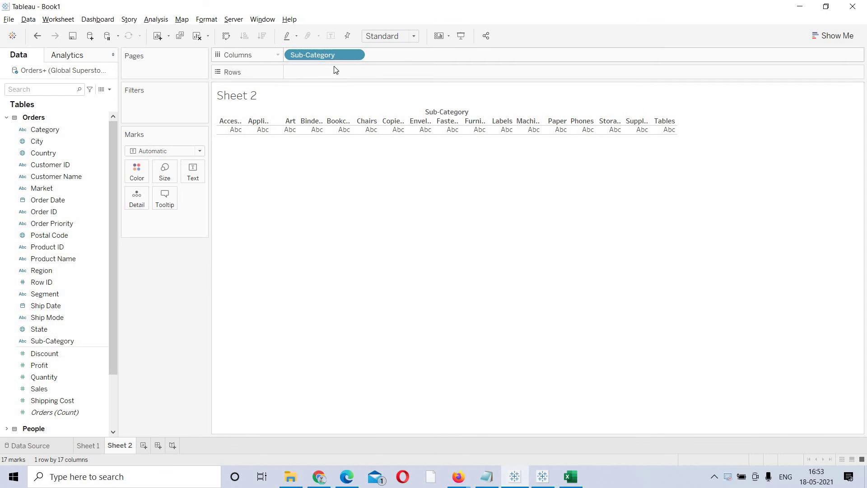
drag(337, 59, 337, 73)
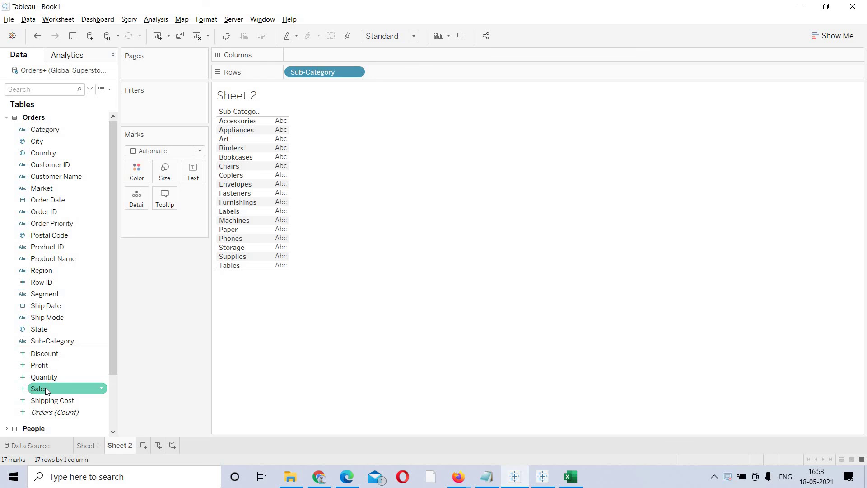
Add Sales to Columns as a sum to chart sales by sub-category, and inspect the Phones bar
drag(45, 388, 309, 58)
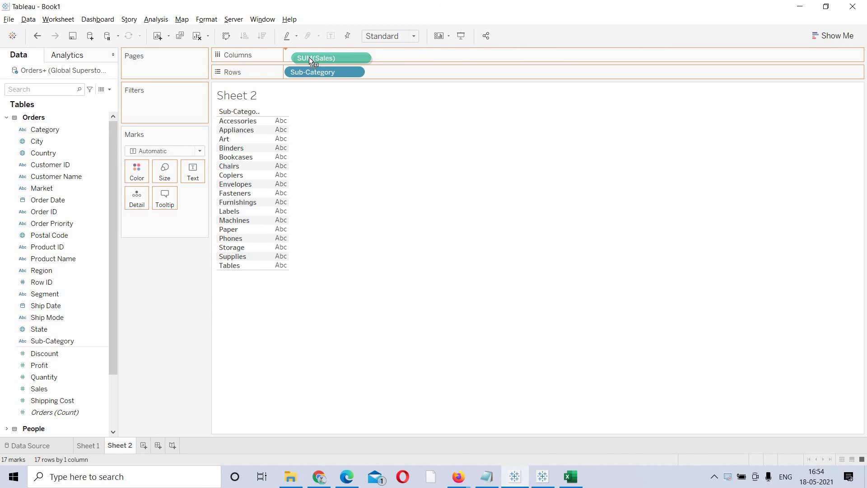
drag(309, 58, 309, 58)
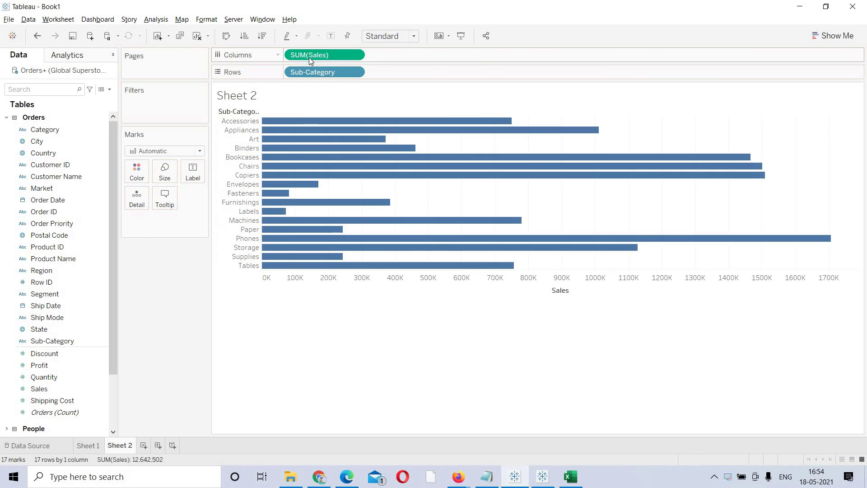
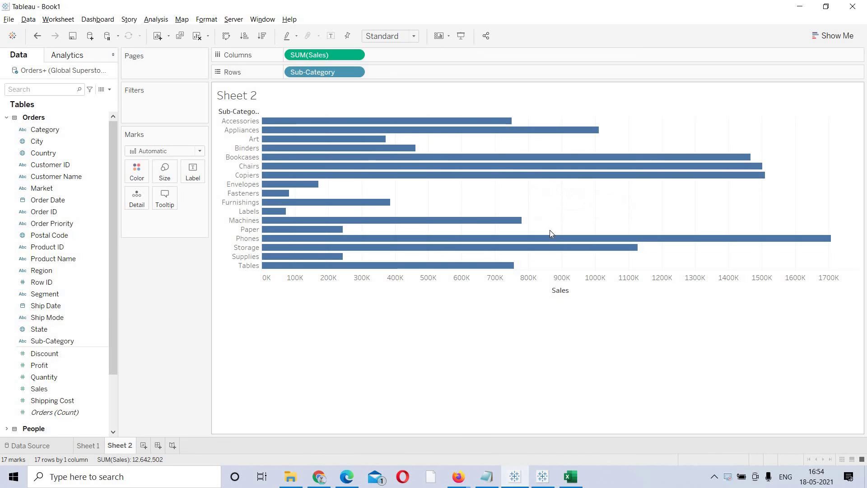
mouse_move(564, 242)
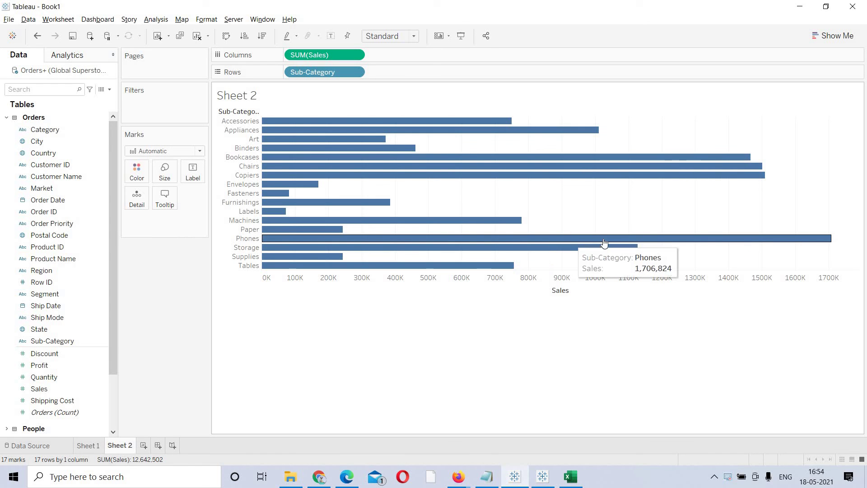
mouse_move(650, 238)
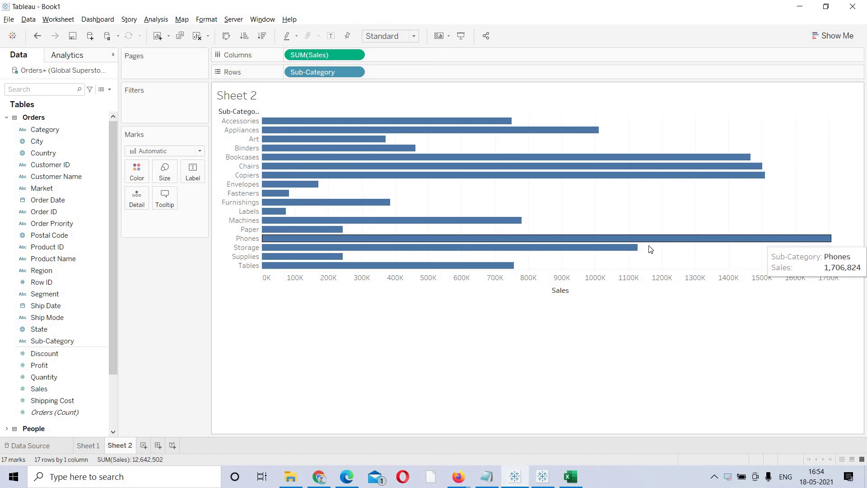
Sort the sub-category bars by sales in ascending order, and change the sort to descending
mouse_move(602, 238)
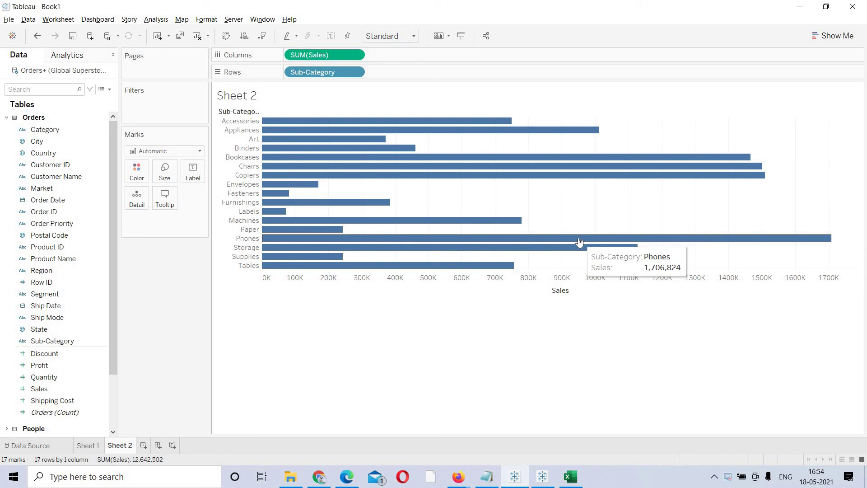
mouse_move(618, 180)
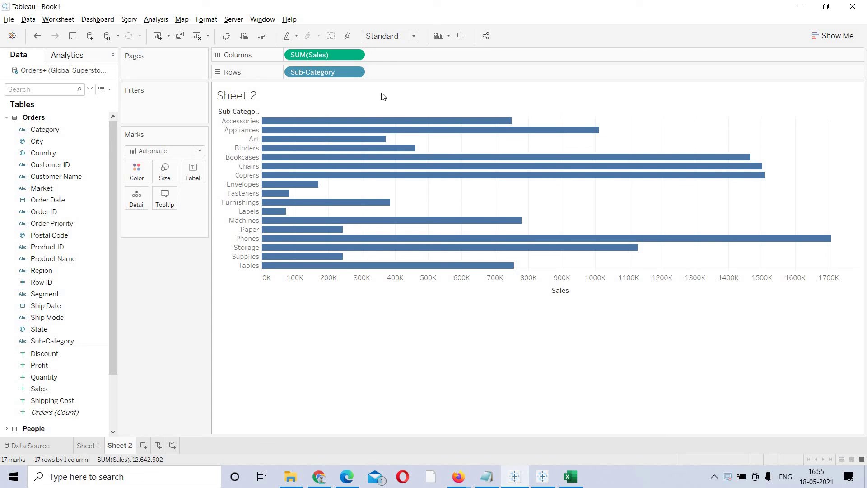
click(246, 38)
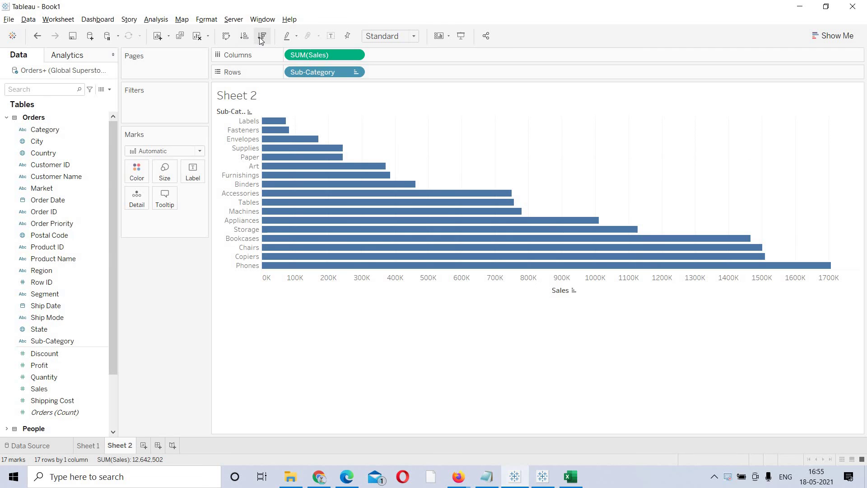
click(260, 39)
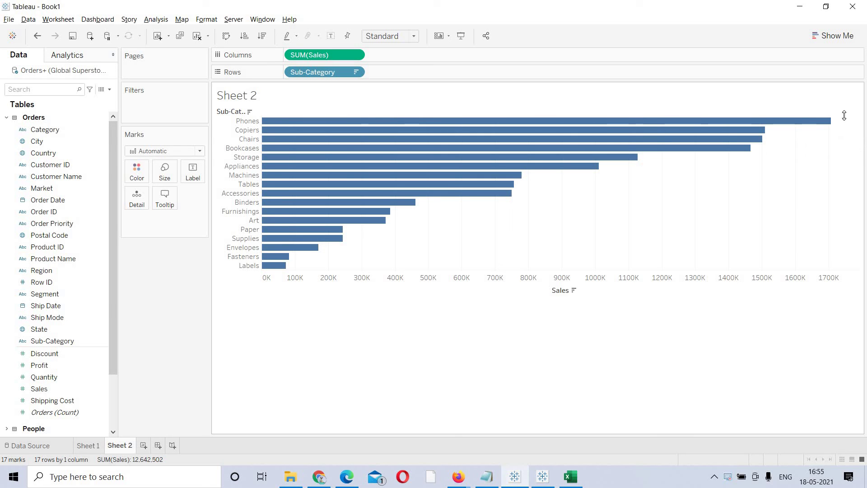
Show mark labels on the sales bars and set the label font size to 8 pt
click(332, 37)
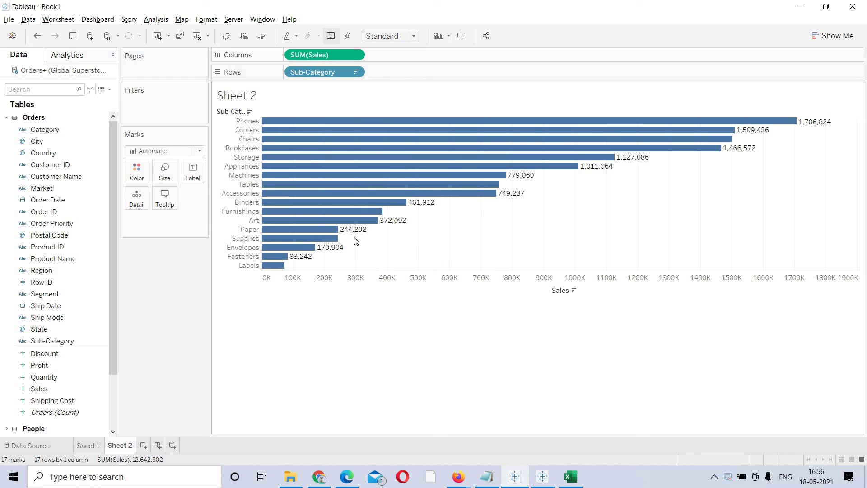
mouse_move(340, 238)
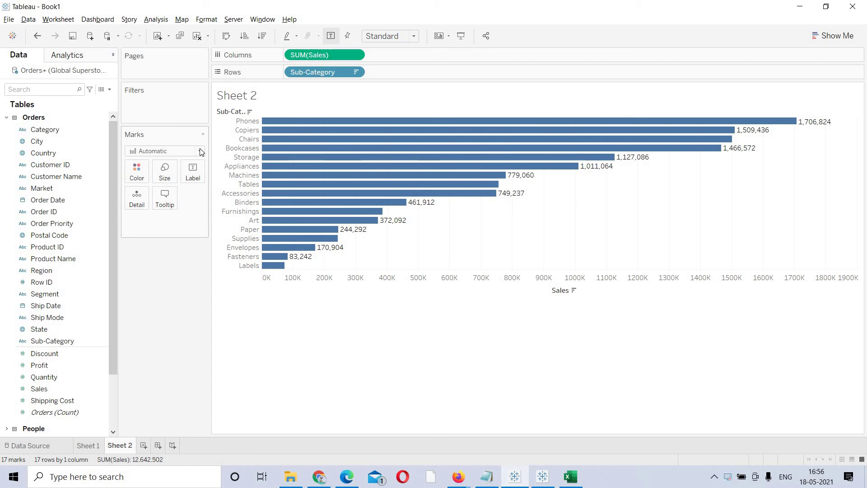
click(195, 177)
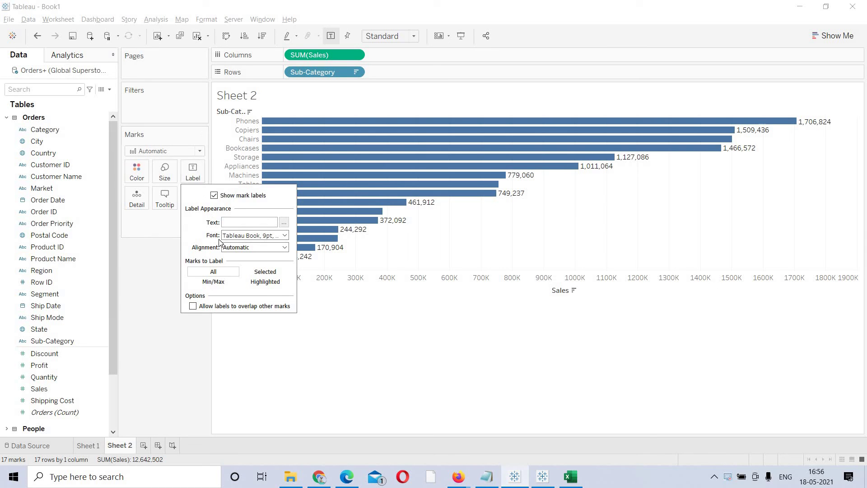
click(284, 235)
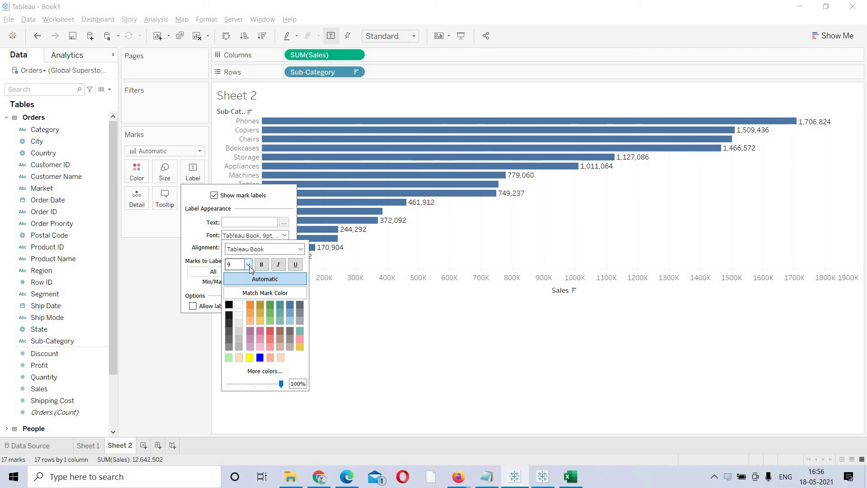
click(247, 264)
click(242, 273)
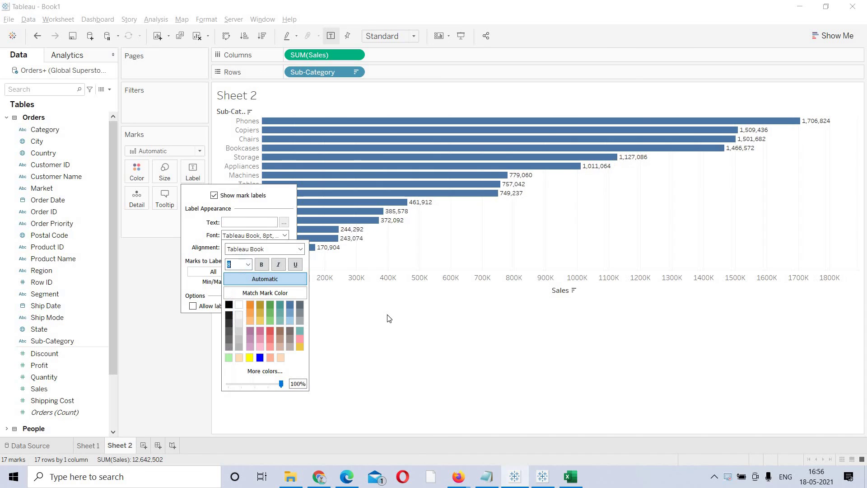
click(387, 318)
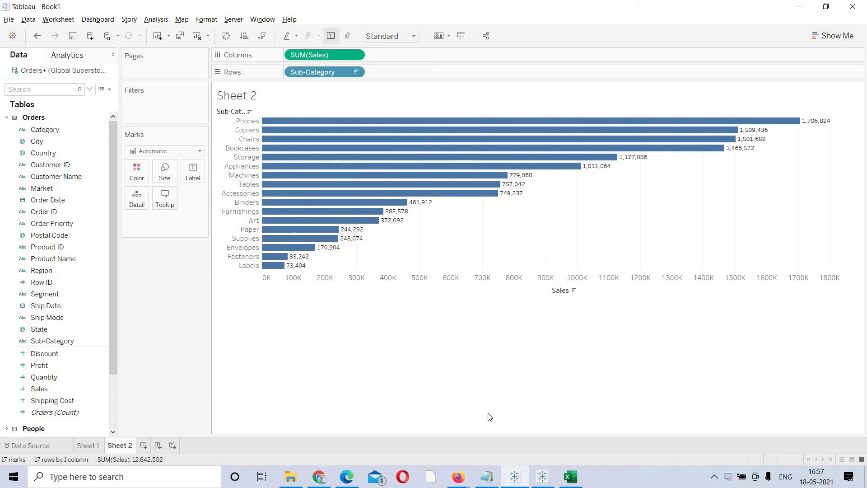
Change the fit of the sales chart from Standard to Entire View
click(412, 39)
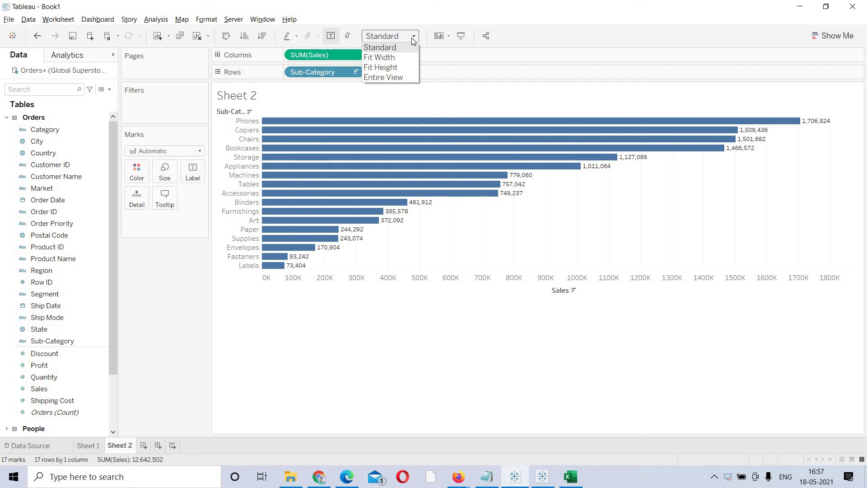
click(403, 78)
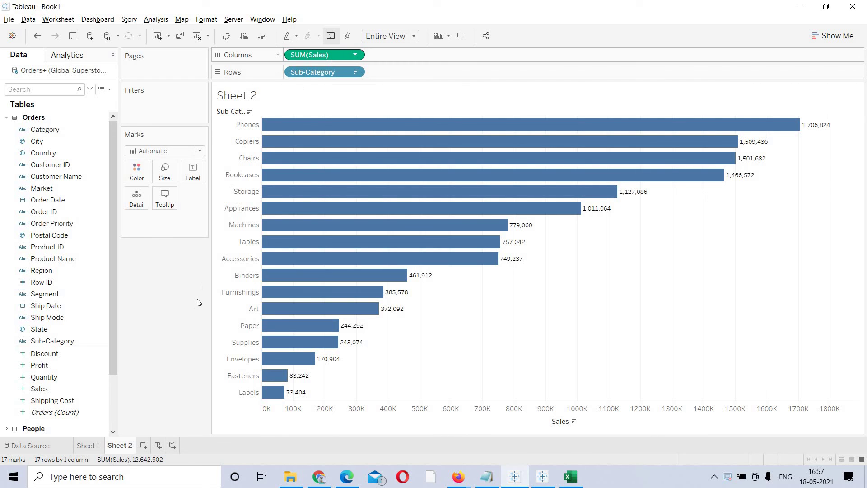
Find Sub-Category by searching for "su", assign it to Color on the Marks card, and clear the search
drag(74, 165, 63, 90)
click(59, 93)
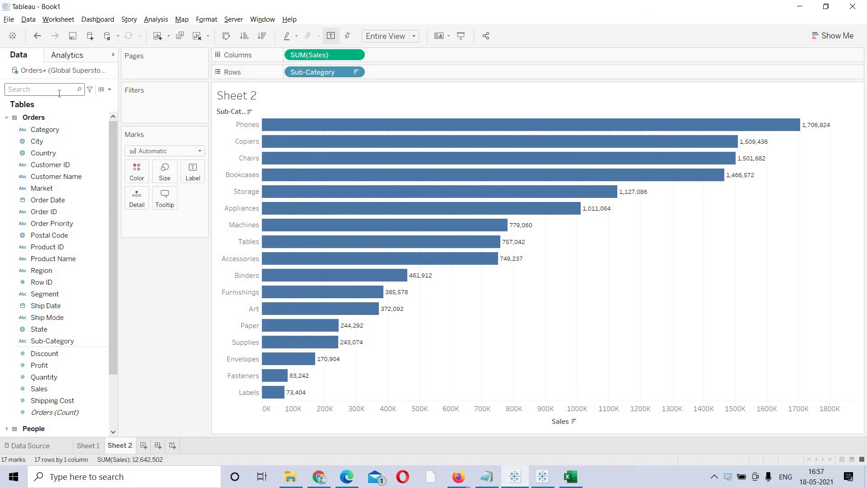
text(su)
click(57, 129)
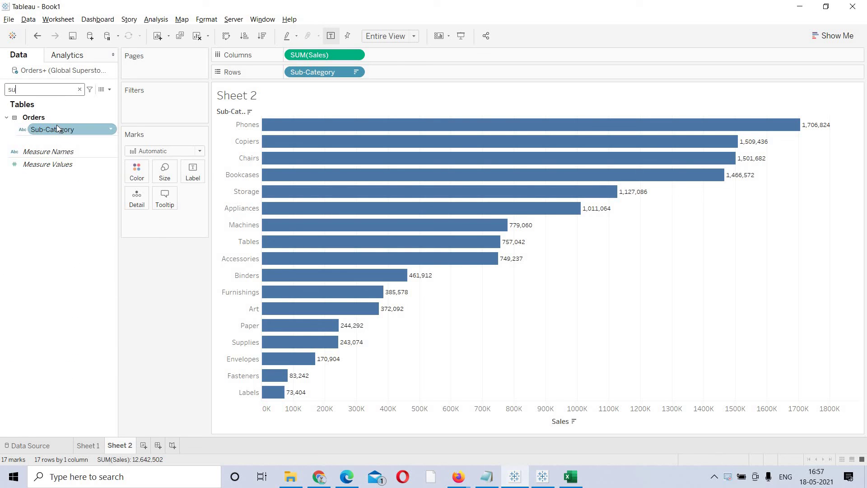
drag(56, 125, 133, 166)
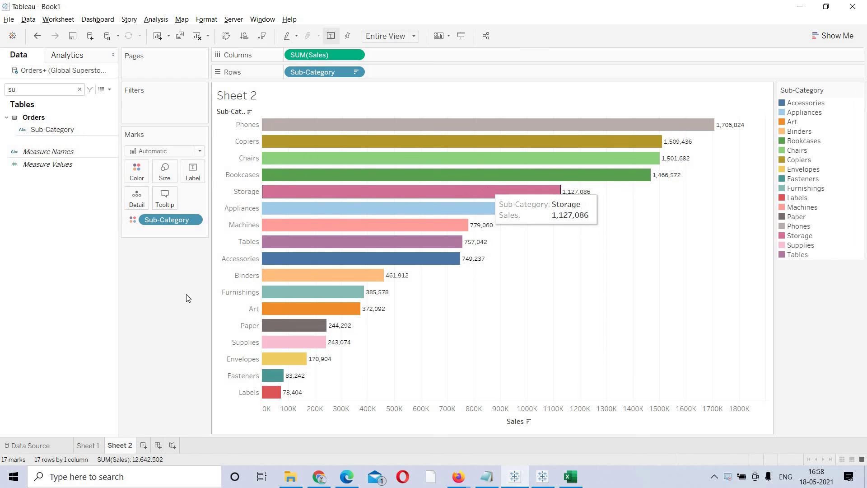
click(81, 89)
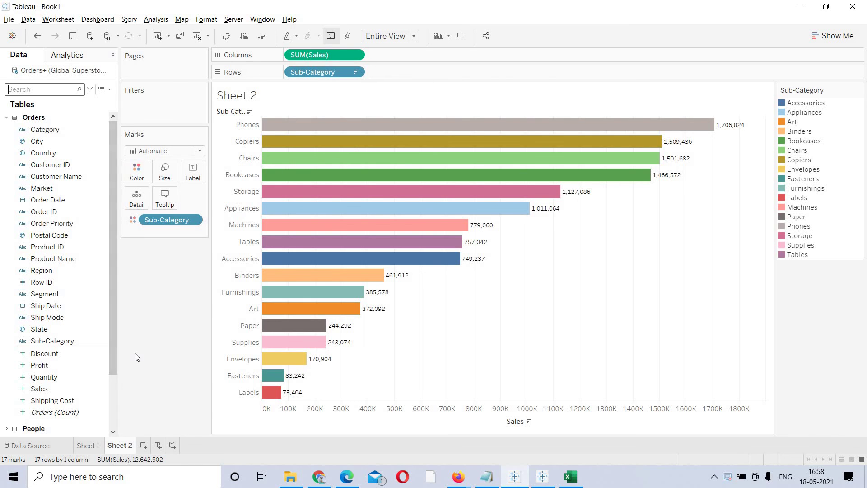
Try coloring the bars by the sum of Sales instead of Sub-Category, and undo the change
click(48, 389)
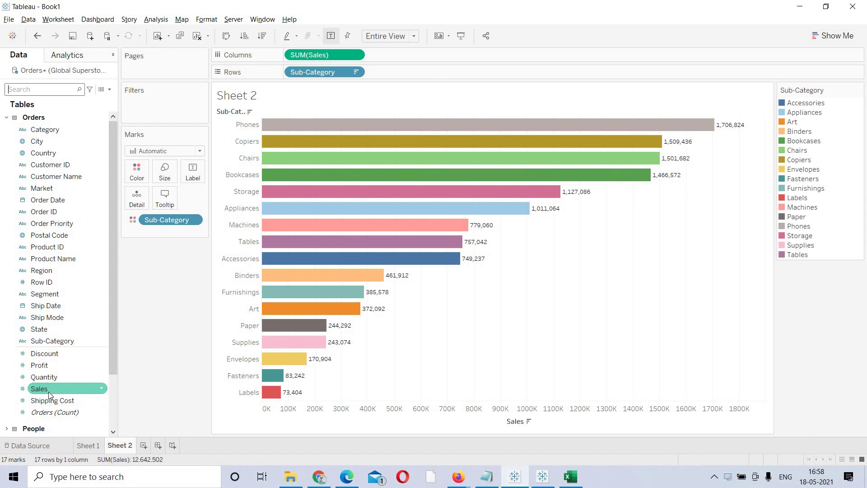
drag(111, 326, 134, 177)
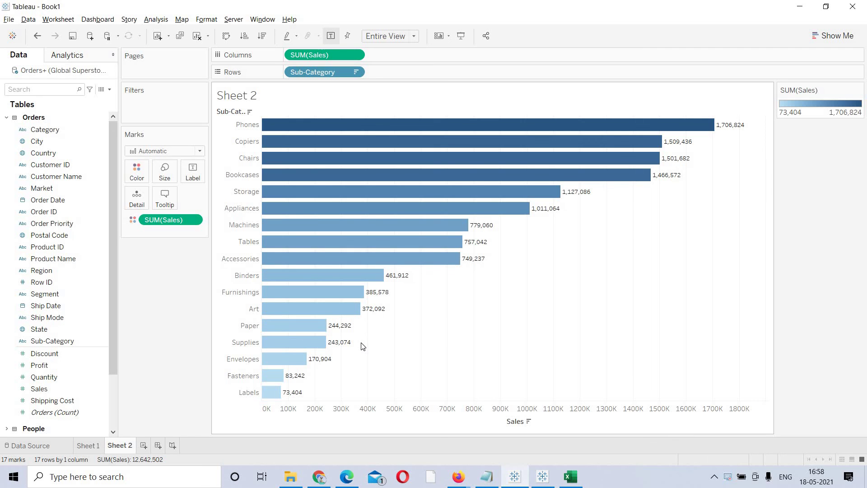
key(ctrl+z)
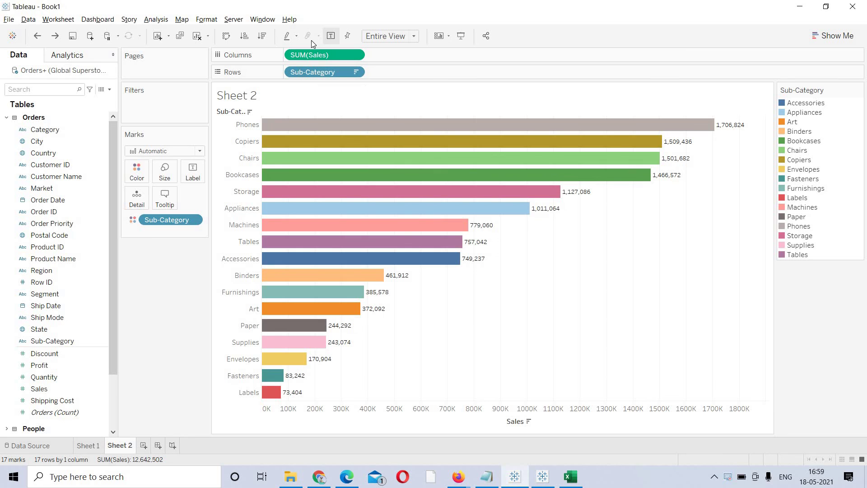
Remove Sub-Category from Rows and the sum of Sales from Columns, and undo both removals
drag(316, 72, 189, 281)
drag(326, 56, 174, 294)
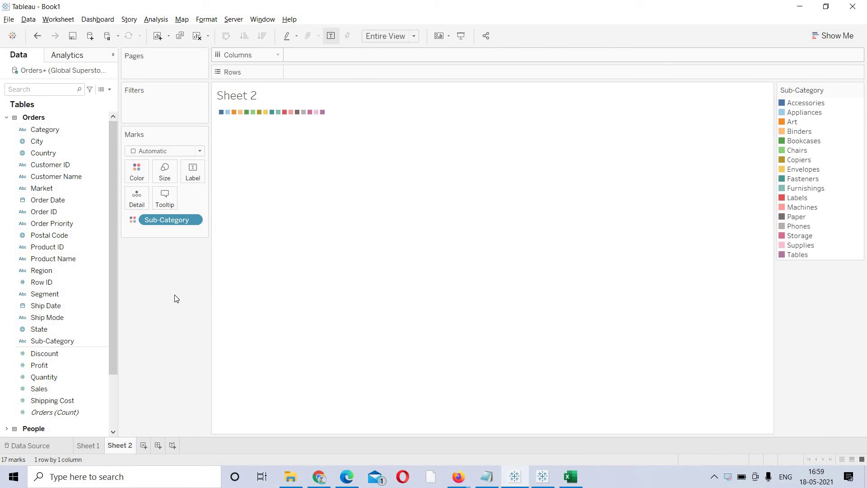
key(ctrl+z)
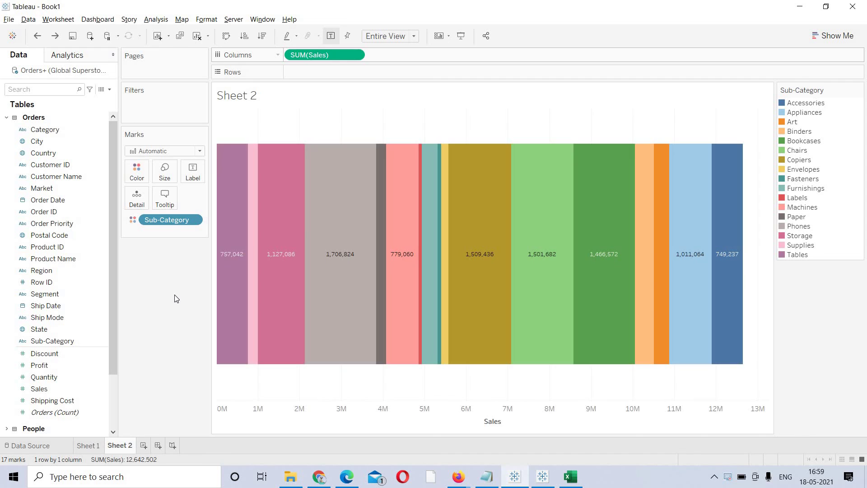
key(ctrl+z)
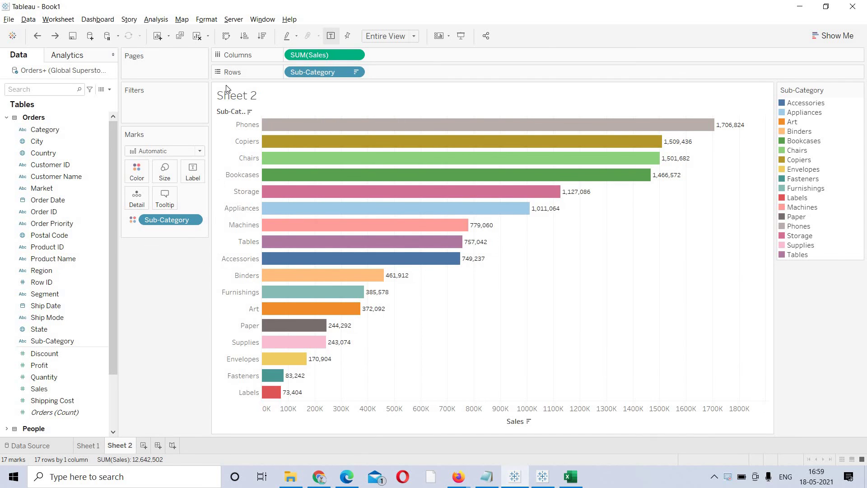
Swap rows and columns to turn the sales chart into vertical bars
click(225, 36)
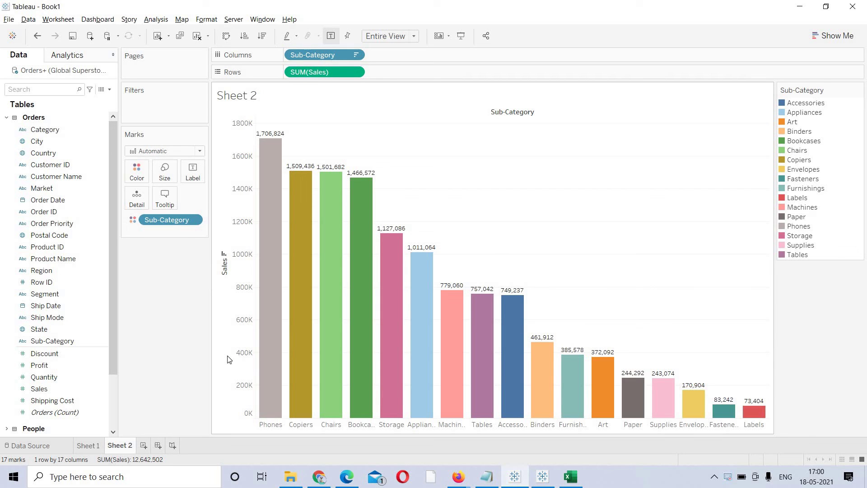
mouse_move(274, 238)
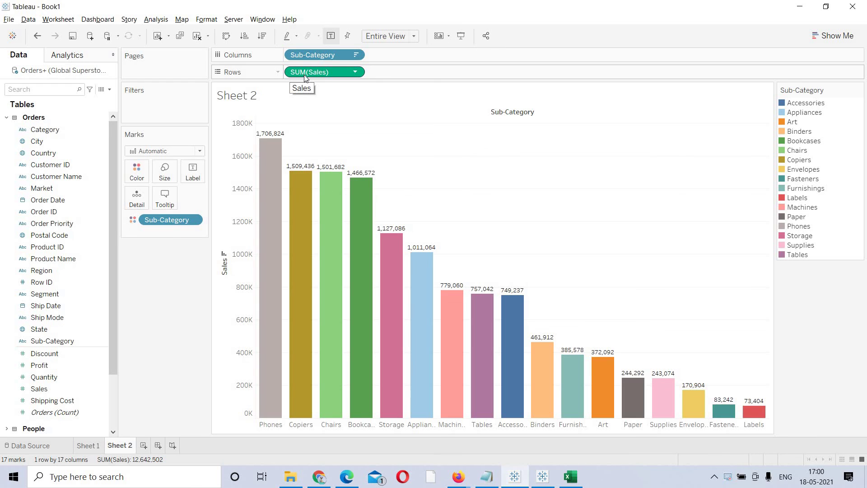
Change the aggregation of the Sales measure on Rows from Sum to Average
click(354, 73)
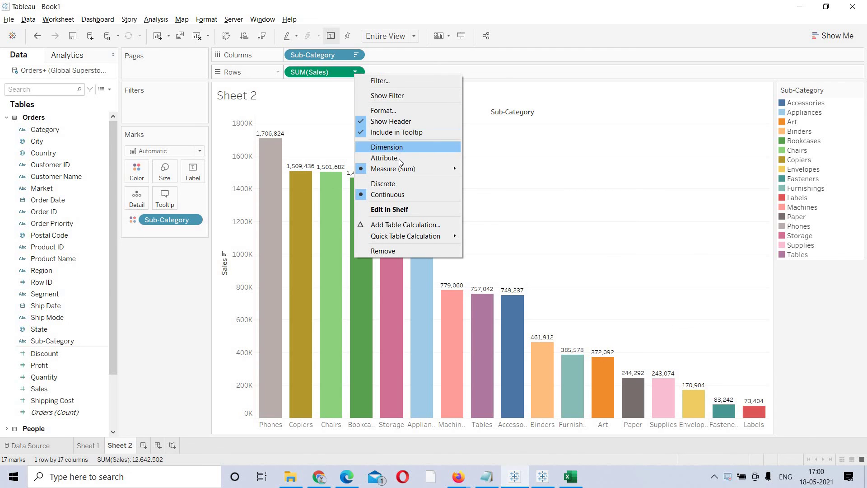
mouse_move(401, 170)
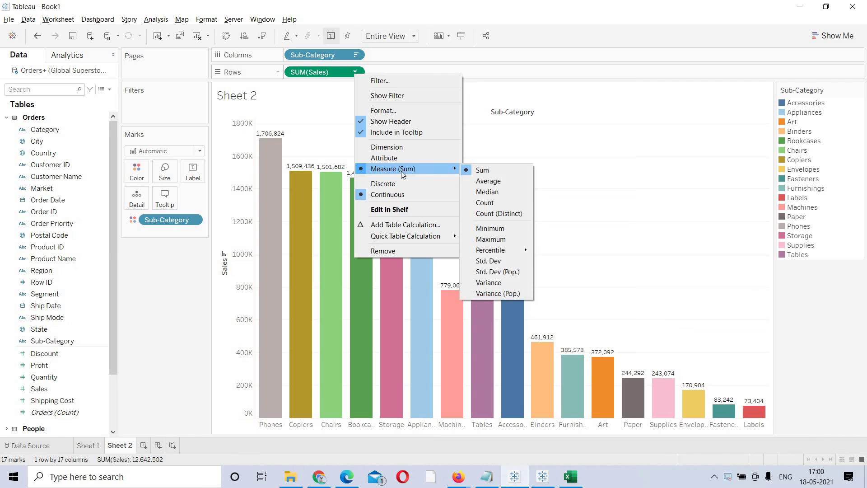
click(497, 182)
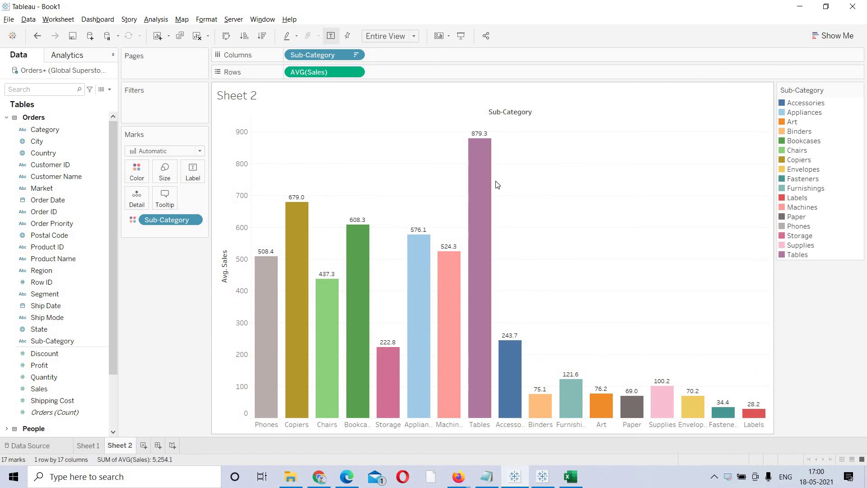
click(355, 73)
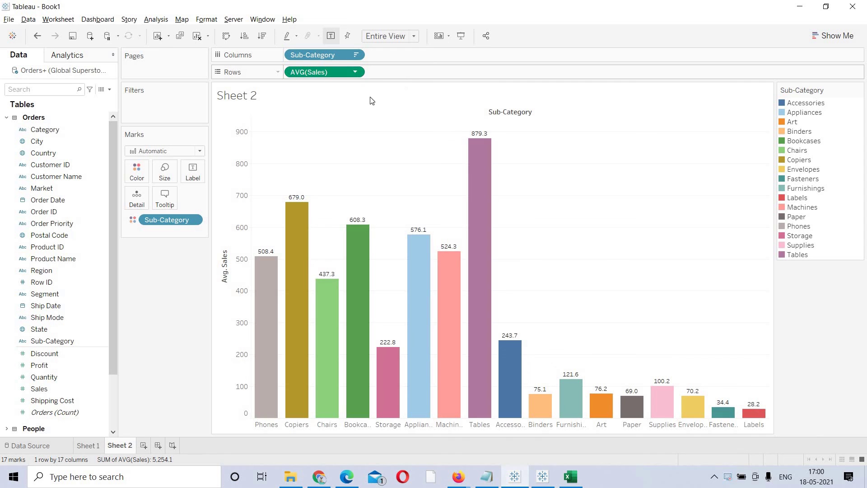
click(176, 297)
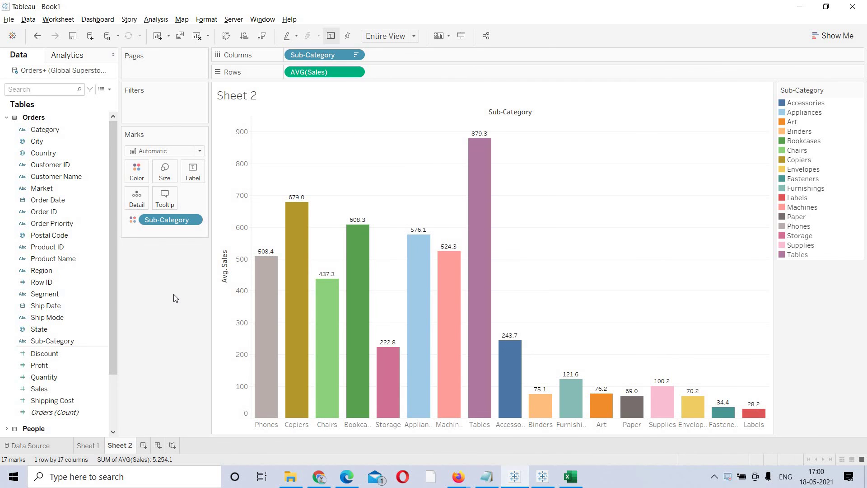